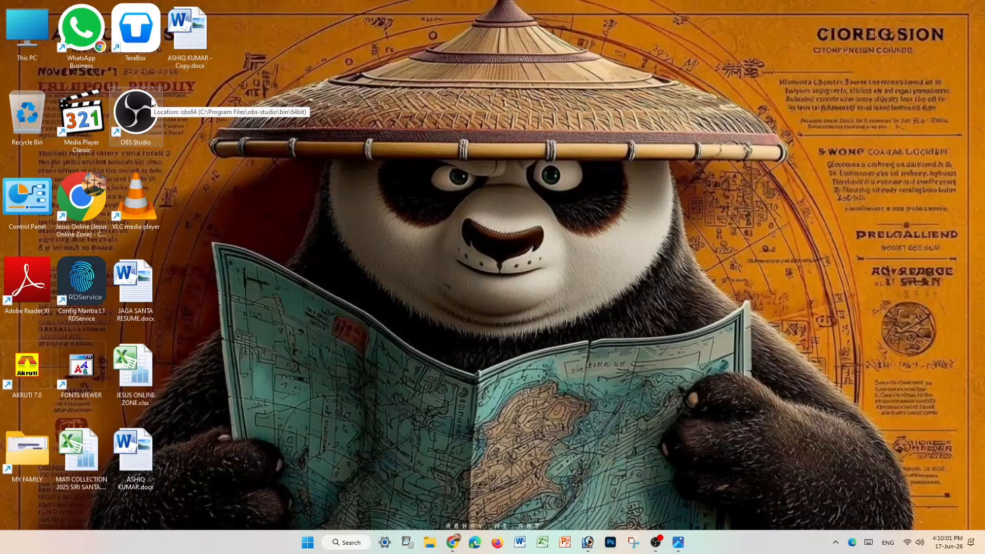
View the finished sheet of eight passport photos, 8 COPY.jpg, in the image viewer and return to the desktop
key("alt+Tab")
key("alt+Tab")
key("alt+Tab")
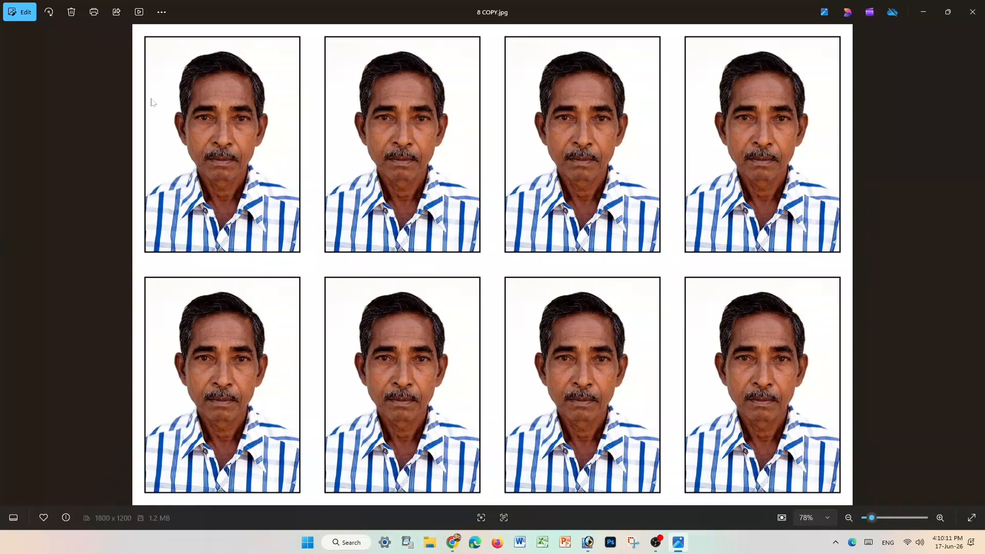
key("super+d")
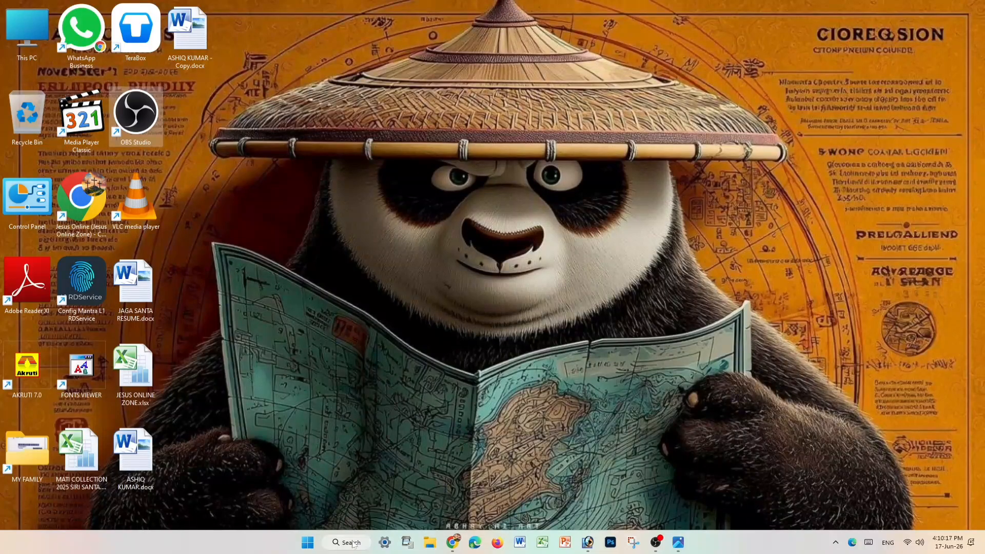
Switch to Adobe Photoshop, open image_d92dc17c.png from the Sanyasi Caste folder and fit it in a maximized window
left_click(588, 542)
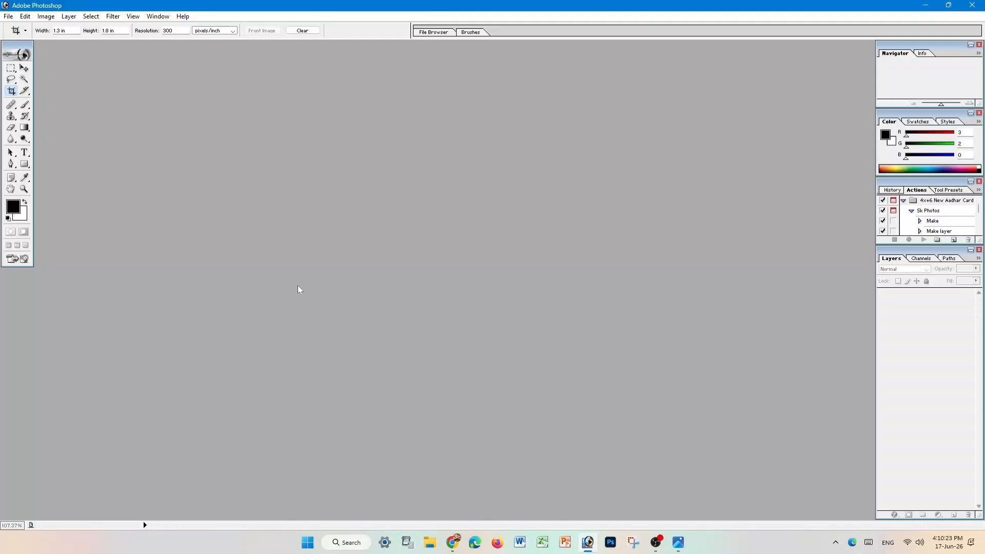
key("ctrl+o")
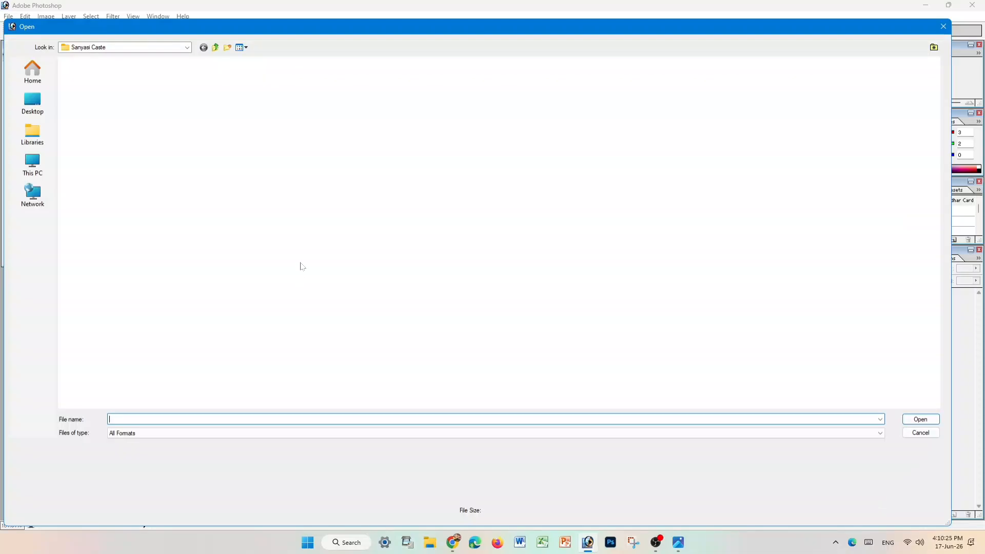
left_click(458, 95)
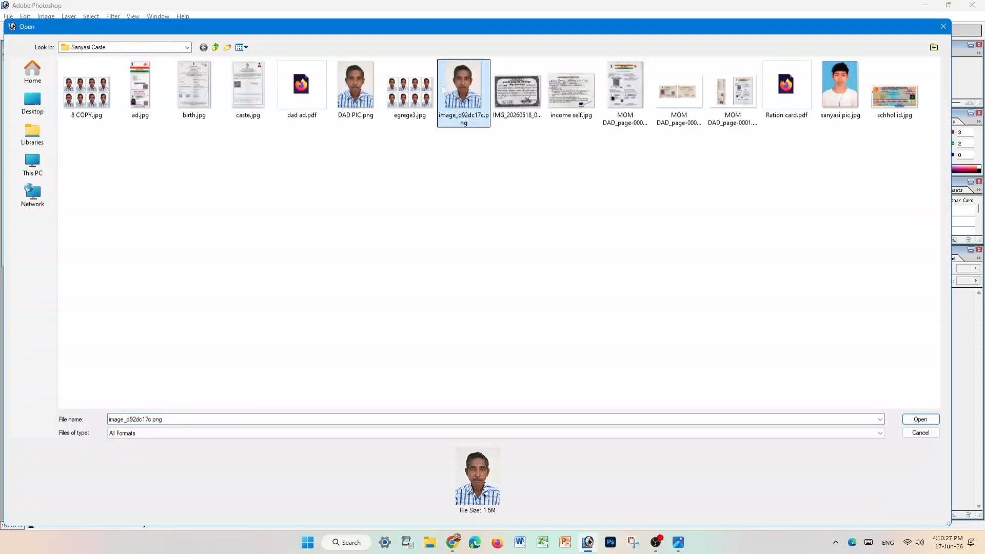
double_click(457, 96)
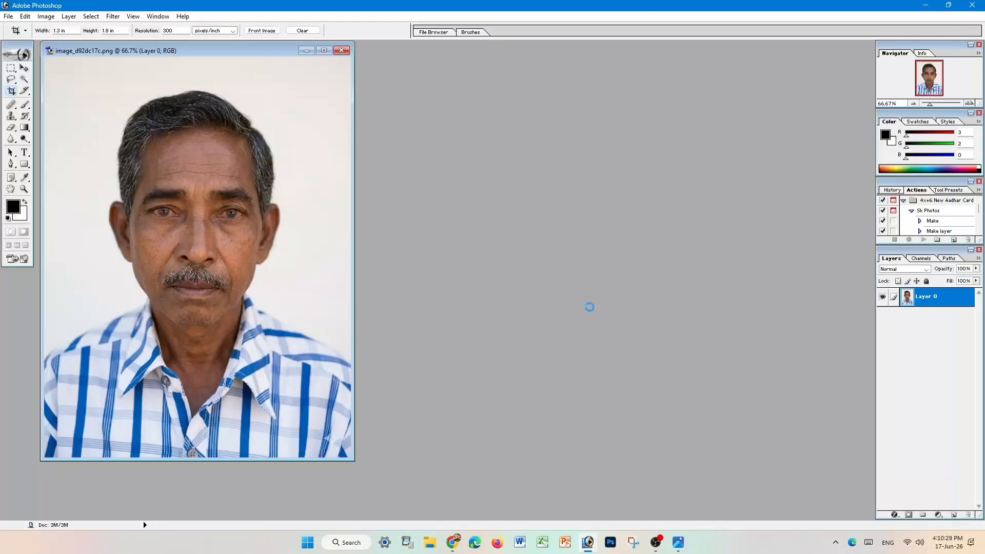
left_click(323, 50)
key("ctrl+0")
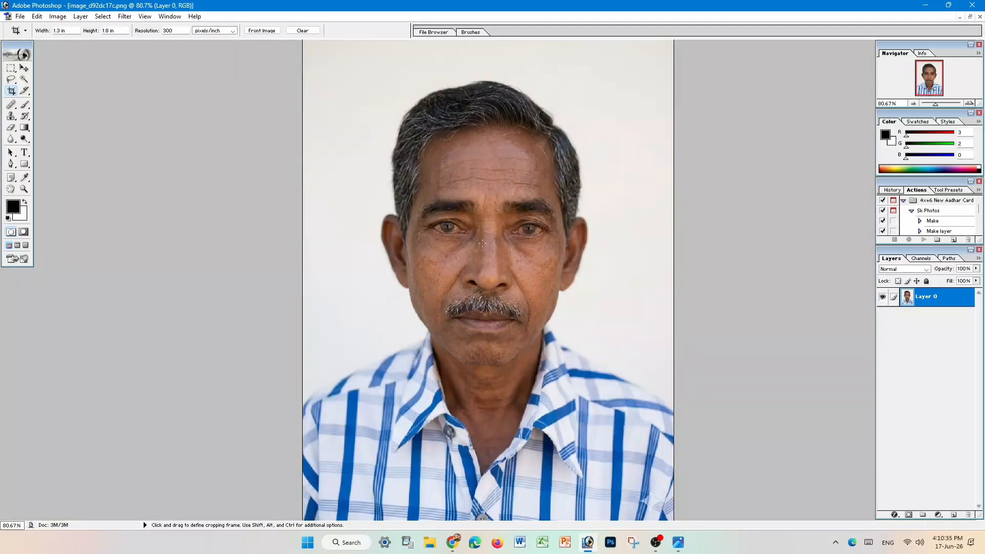
Brighten the portrait with Levels by lowering the white input level to 221, and nudge the layer slightly upward
key("ctrl+l")
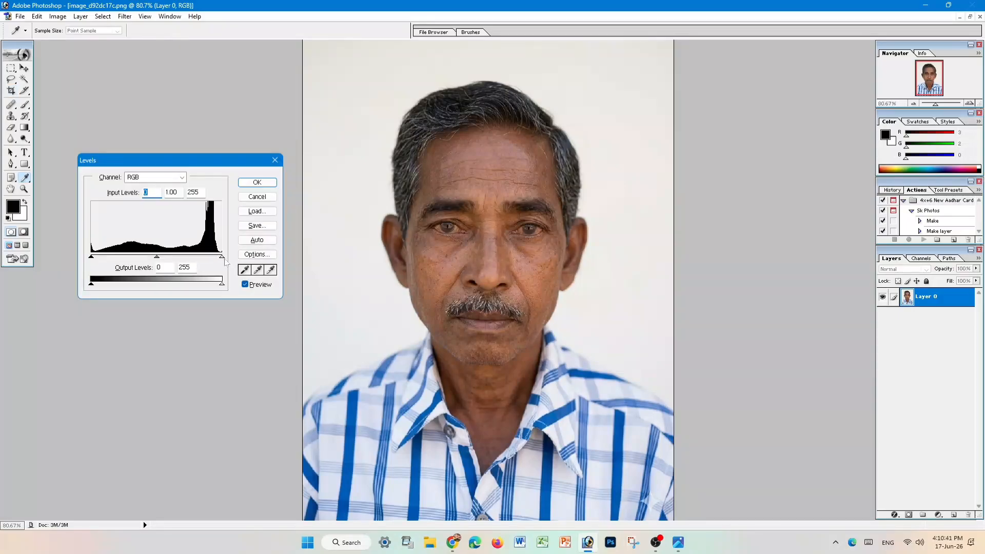
left_click_drag(222, 256, 205, 257)
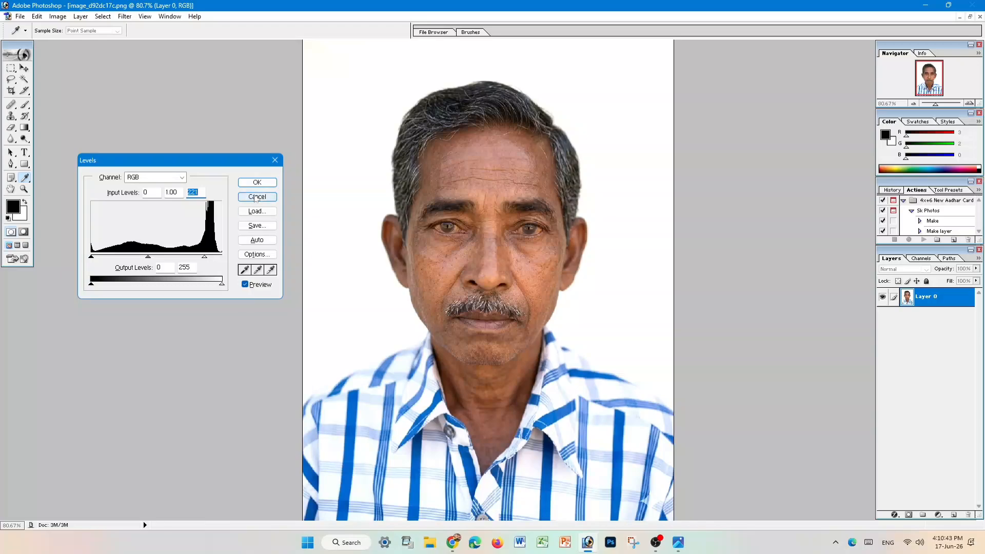
left_click(256, 183)
key("ctrl+shift+Up")
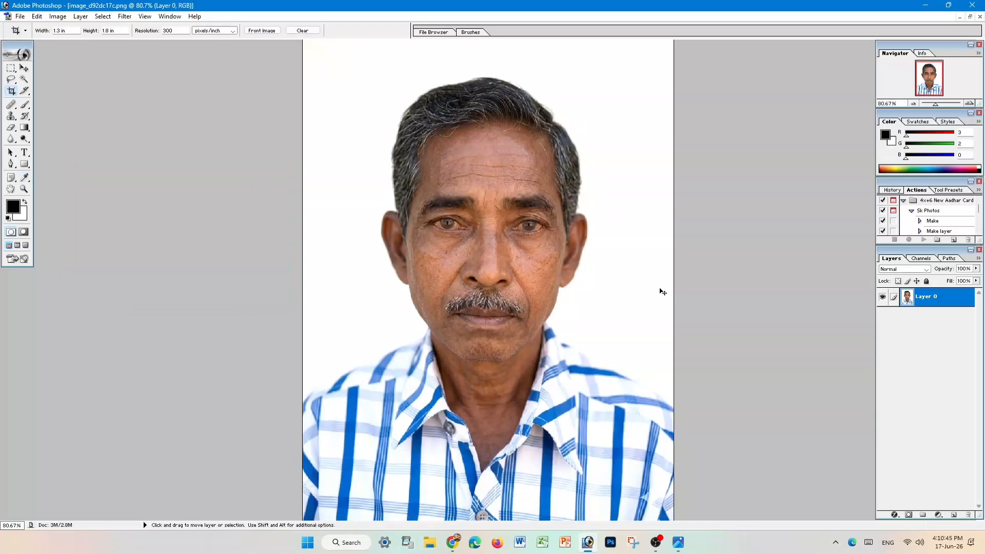
Add a Selective Color adjustment layer that raises Black to about +40% in the Blacks
left_click(913, 104)
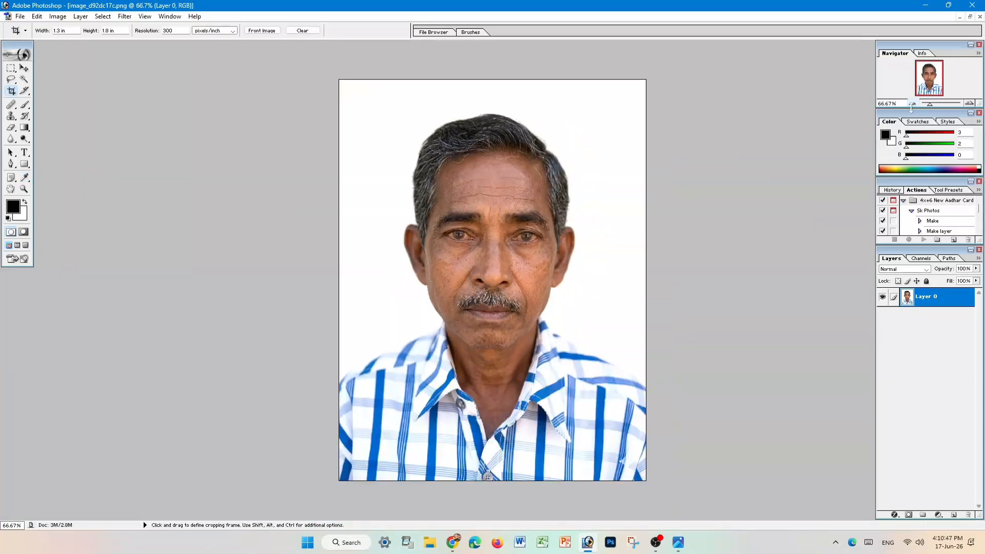
left_click(942, 517)
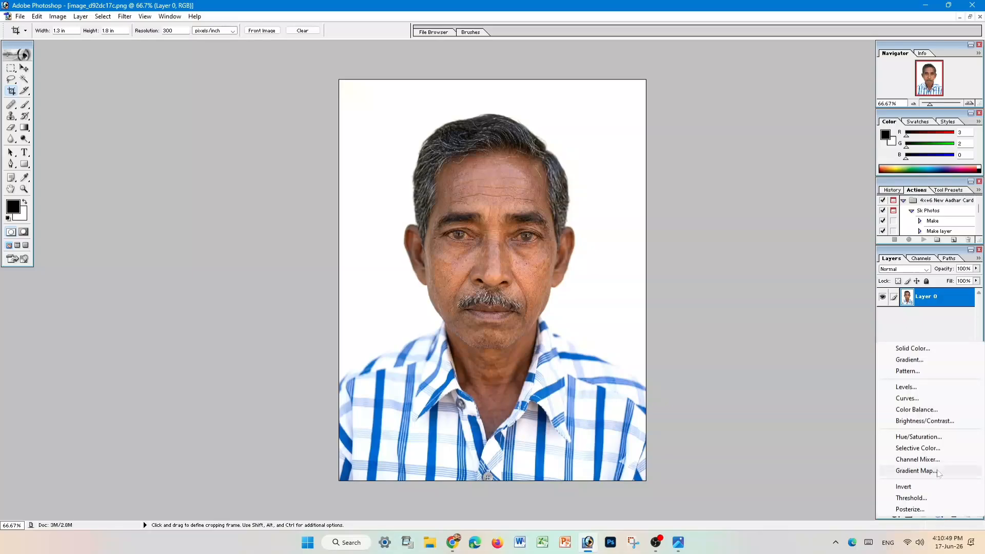
left_click(836, 432)
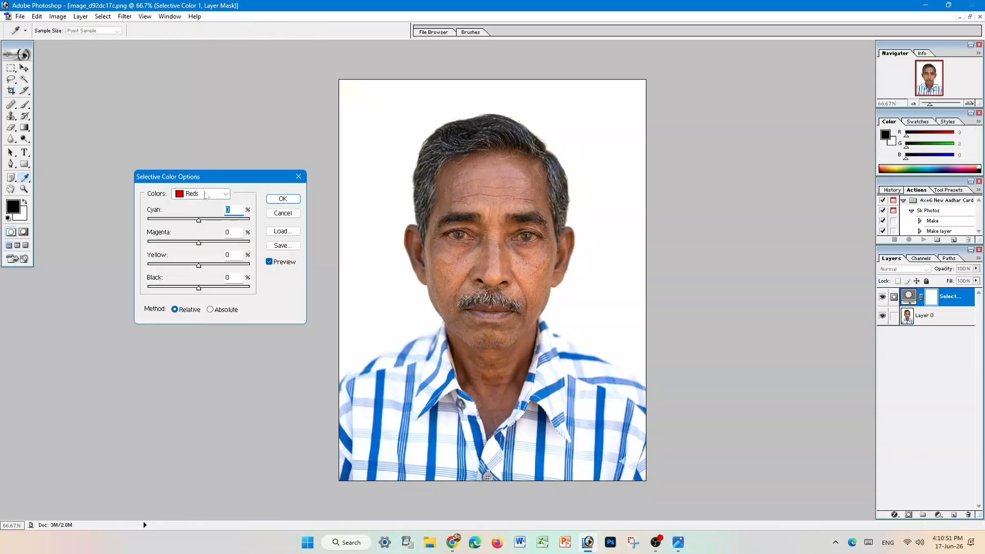
left_click(200, 194)
left_click(185, 270)
left_click_drag(199, 288, 220, 289)
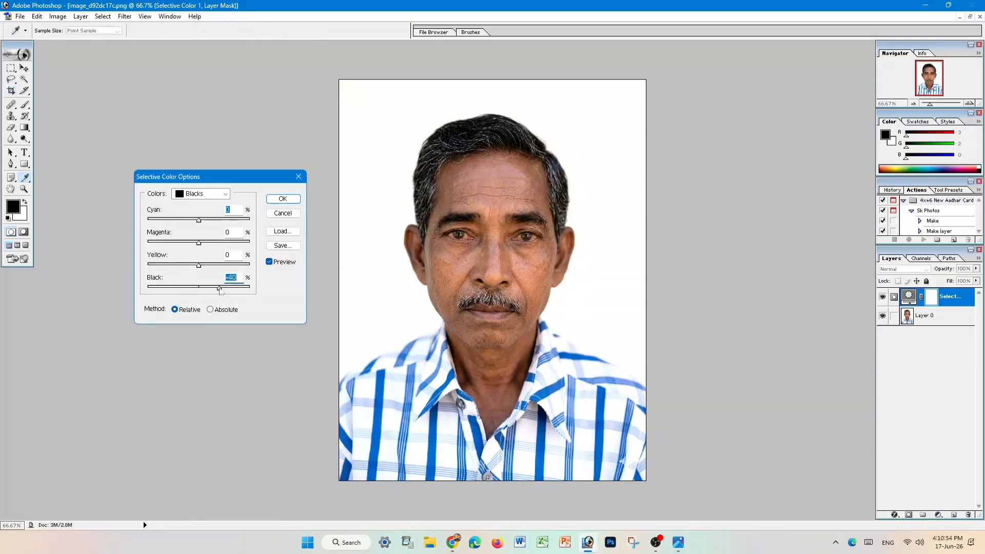
left_click(283, 199)
Select the Crop tool and magnify the screen to examine its width, height and resolution settings
key("c")
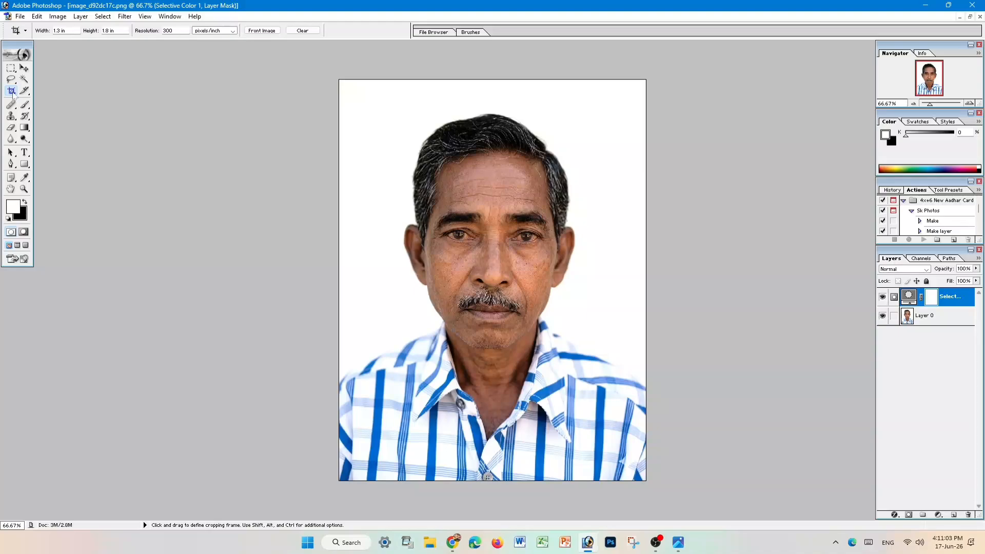
key("super+plus")
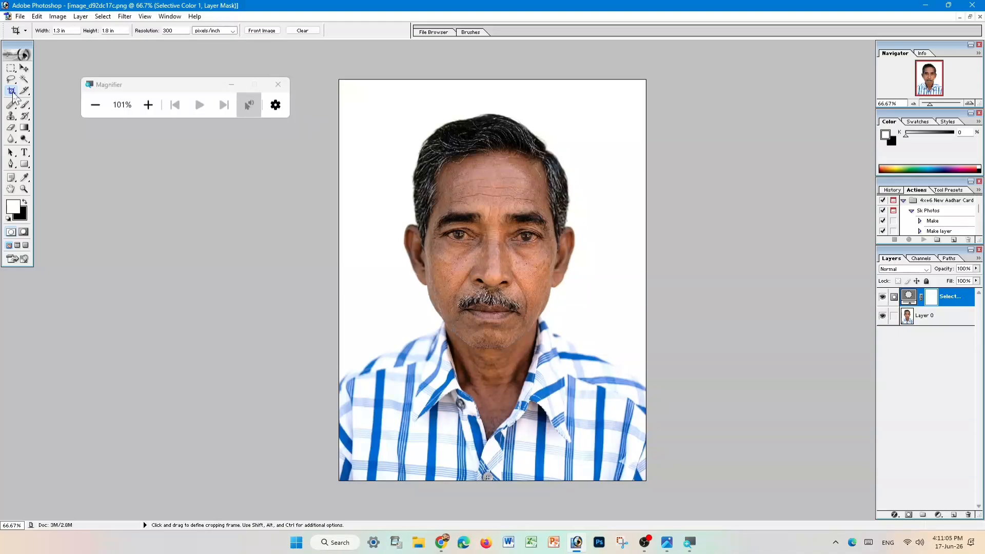
key("super+plus")
scroll(34, 91, "down", 3)
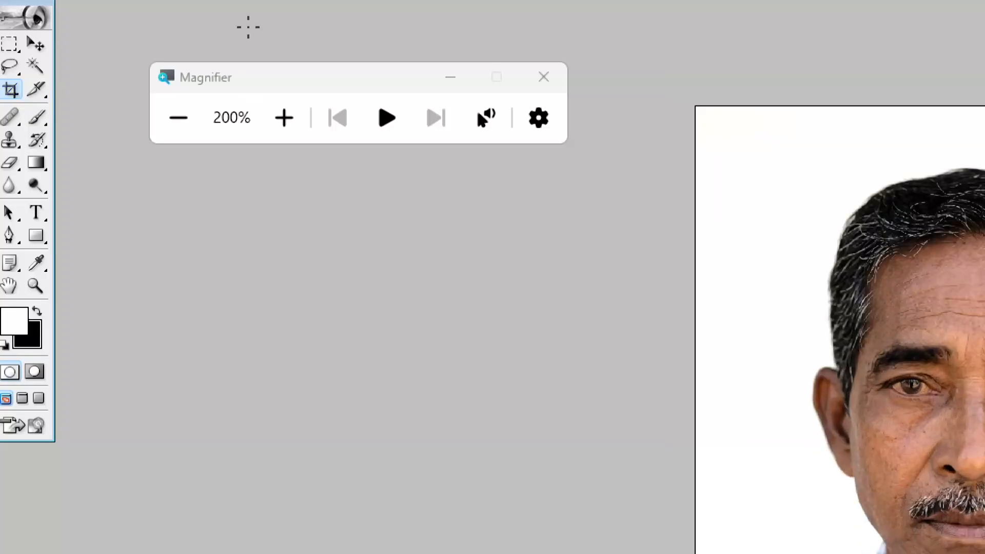
key("super+minus")
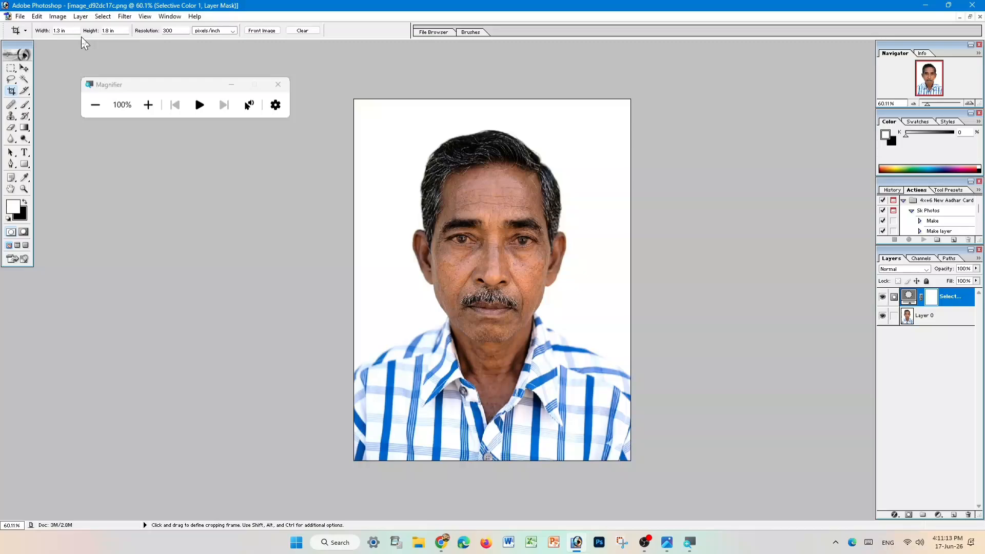
key("super+plus")
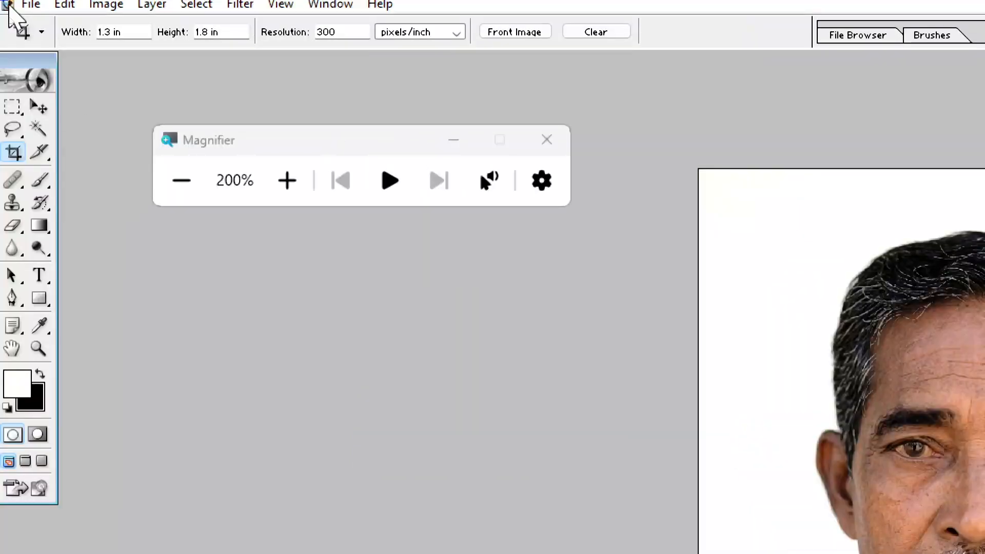
key("super+minus")
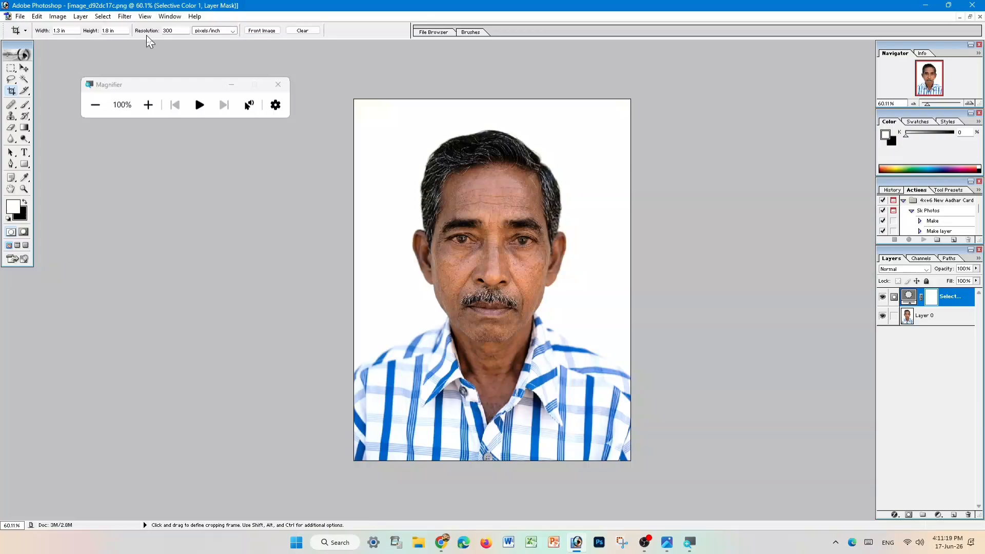
left_click(278, 84)
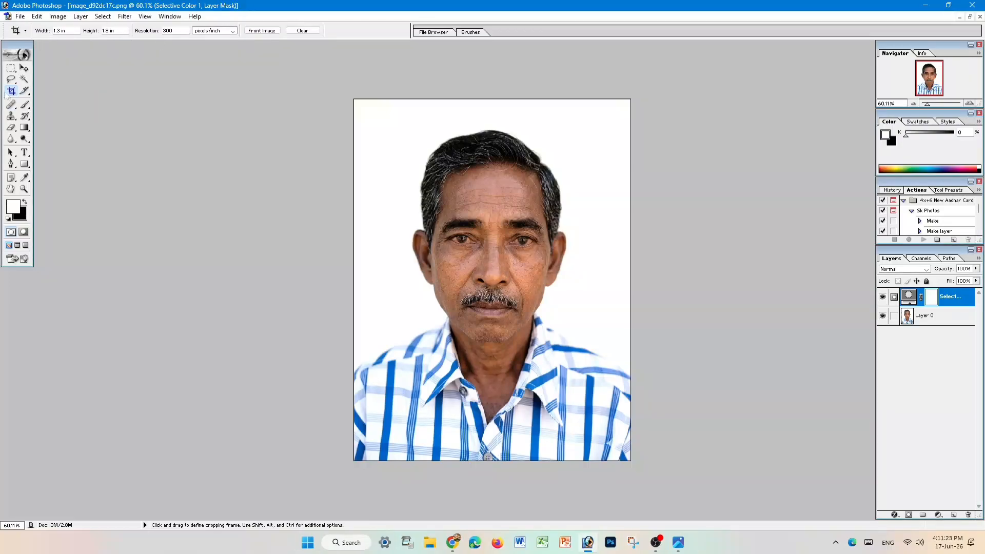
Crop the portrait to 1.3 in × 1.8 in at 300 pixels/inch, with the head and shoulders centered horizontally in the frame
left_click_drag(364, 105, 620, 460)
left_click_drag(504, 261, 498, 265)
key("Right")
key("Right")
key("Right")
key("Right")
key("Right")
key("Right")
key("Right")
key("Right")
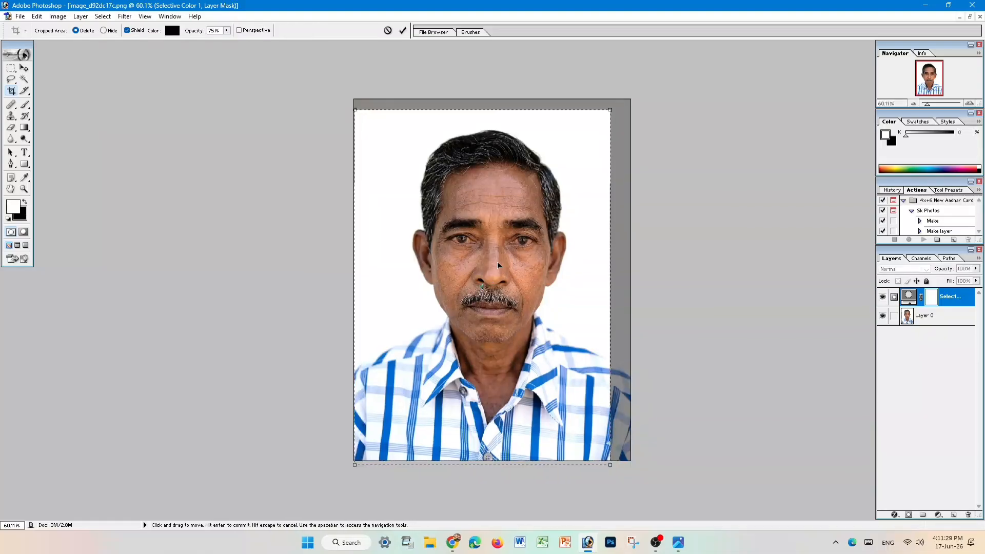
key("Right")
key("Right")
key("Right")
key("Right")
key("Right")
key("Right")
key("Right")
key("Right")
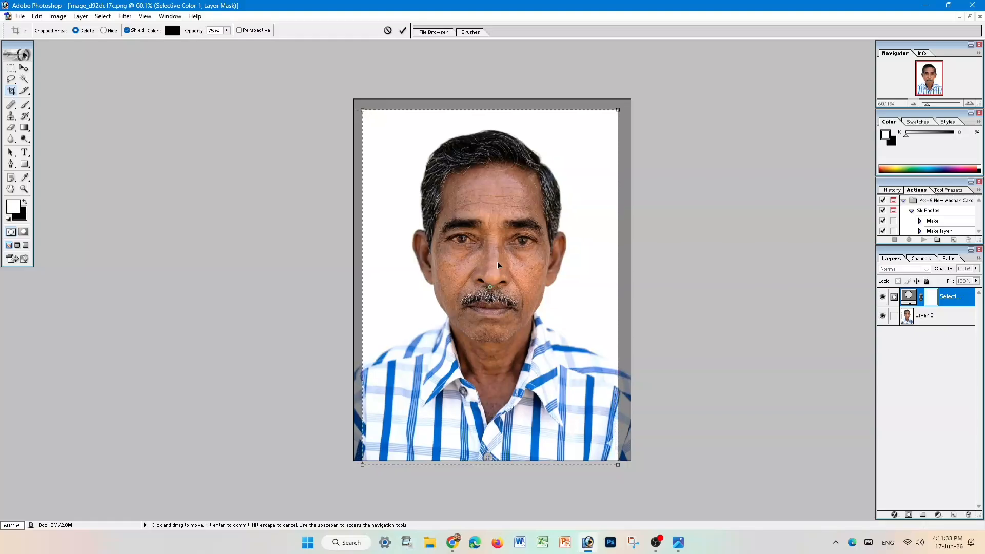
key("Up")
key("Up")
key("Up")
key("Up")
key("Up")
key("Up")
key("Up")
key("Up")
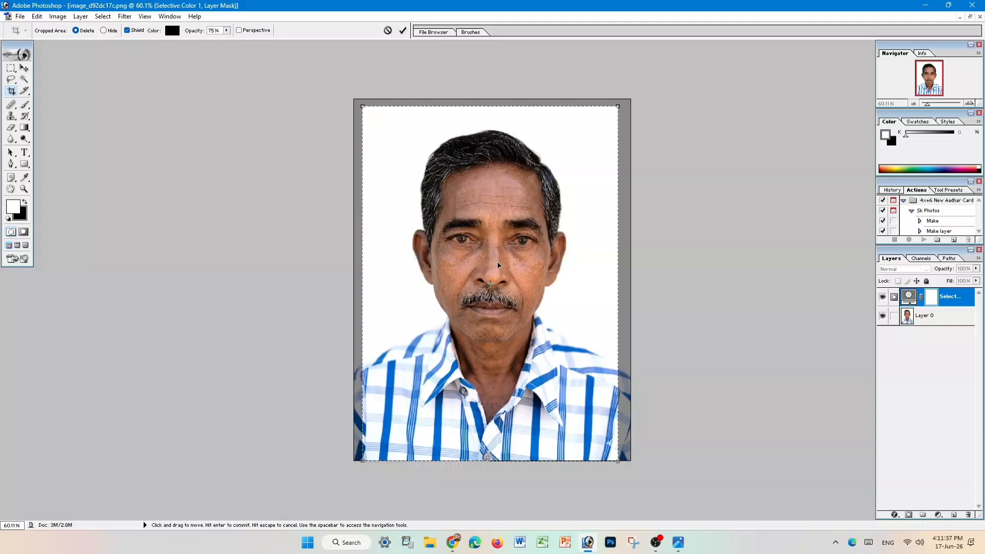
left_click(403, 31)
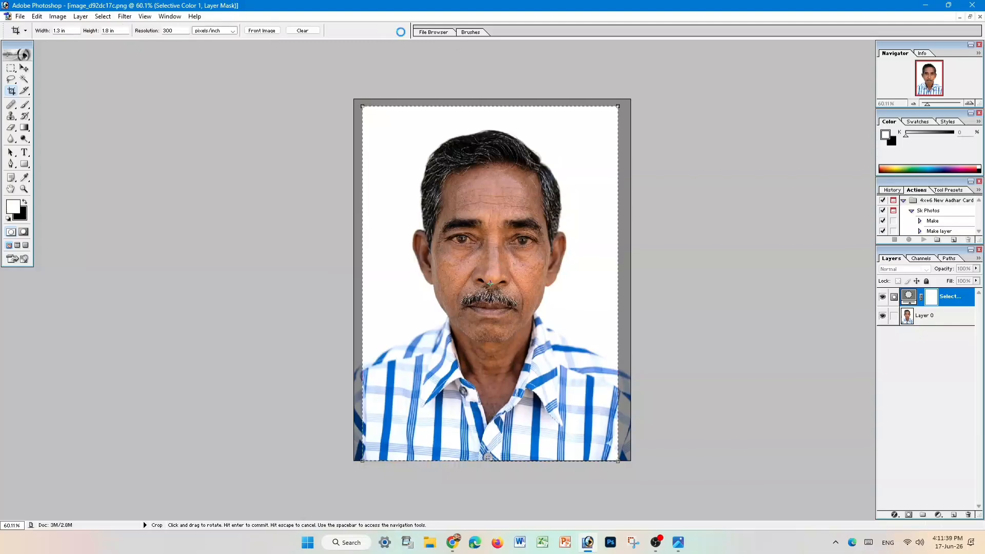
Add a pure black stroke around Layer 0 of the cropped portrait, with its location at Center
scroll(536, 326, "up", 3)
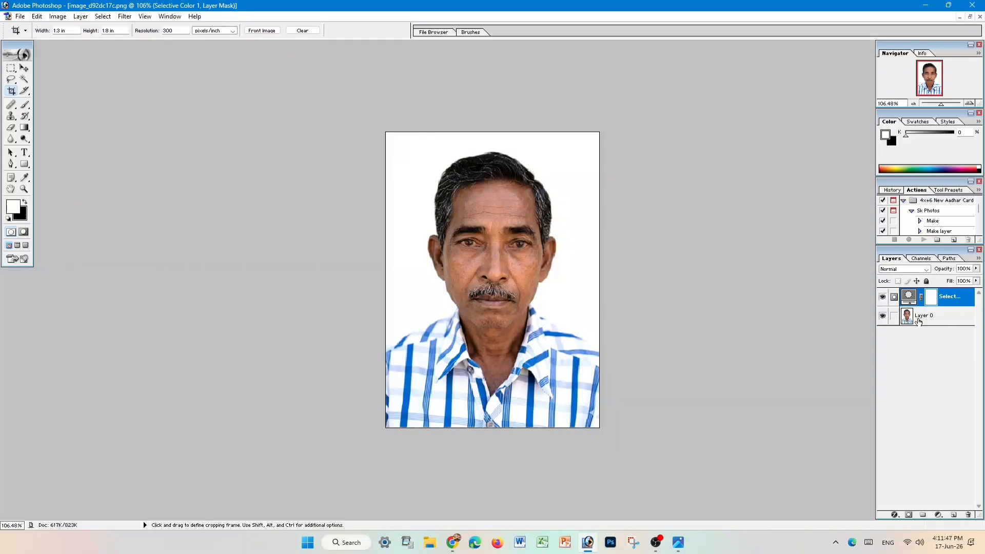
left_click(916, 319)
left_click(38, 18)
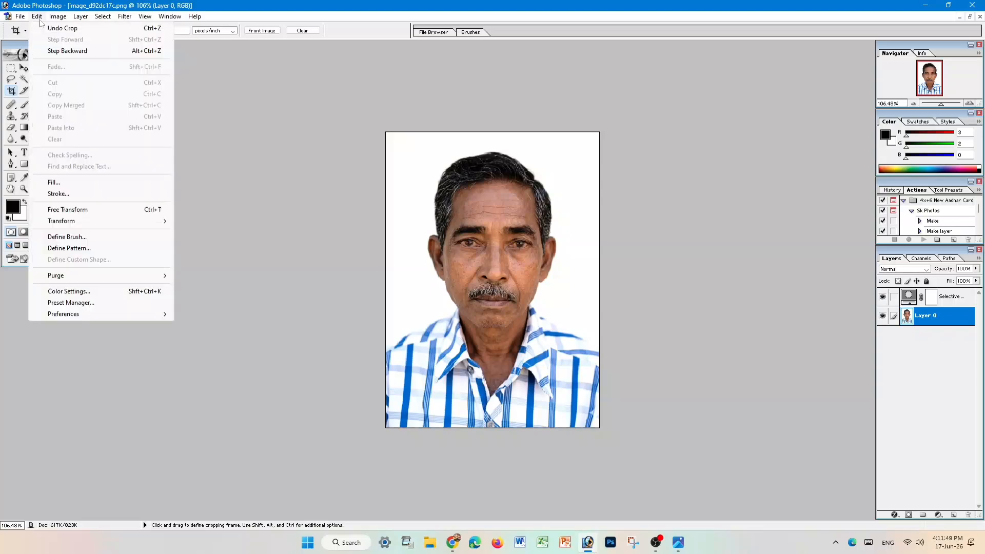
left_click(91, 195)
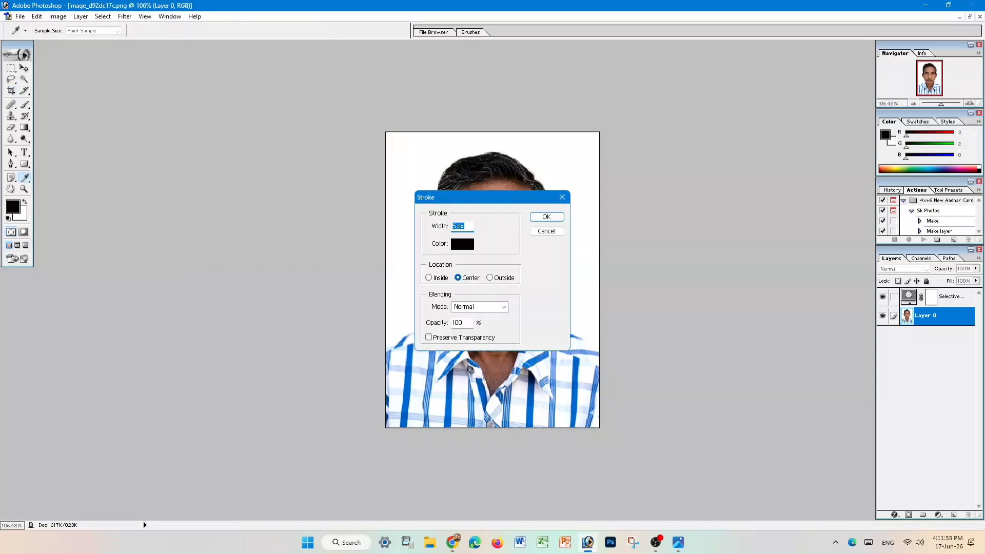
left_click(459, 247)
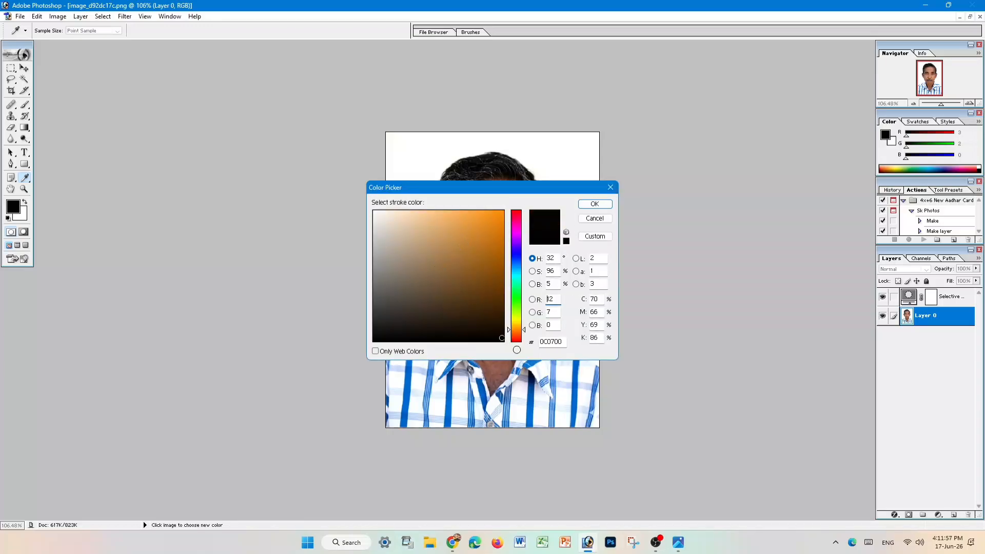
left_click(566, 240)
left_click(594, 205)
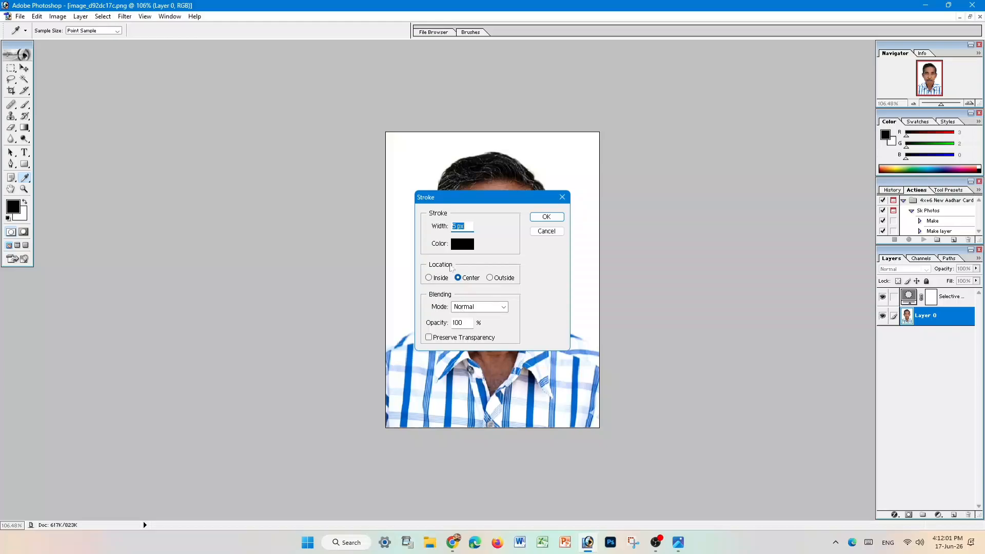
left_click(546, 216)
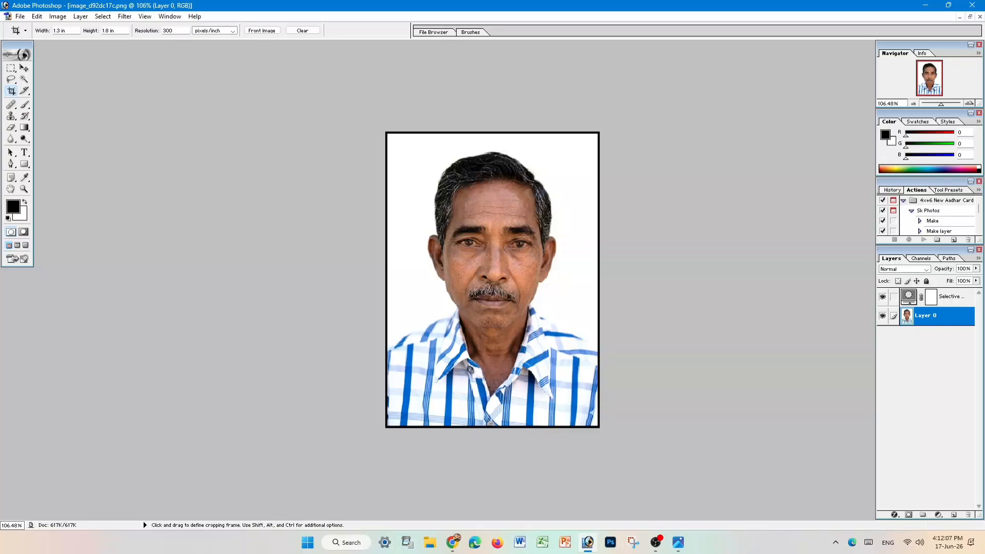
Enlarge the canvas around the portrait to 1.5 inches wide and 2 inches high, anchored at the center
left_click(57, 20)
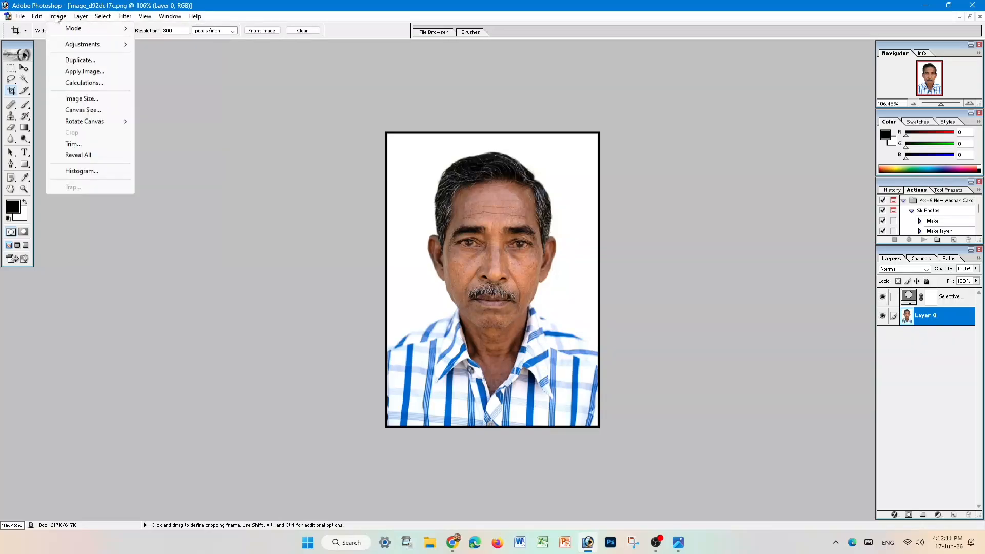
left_click(95, 113)
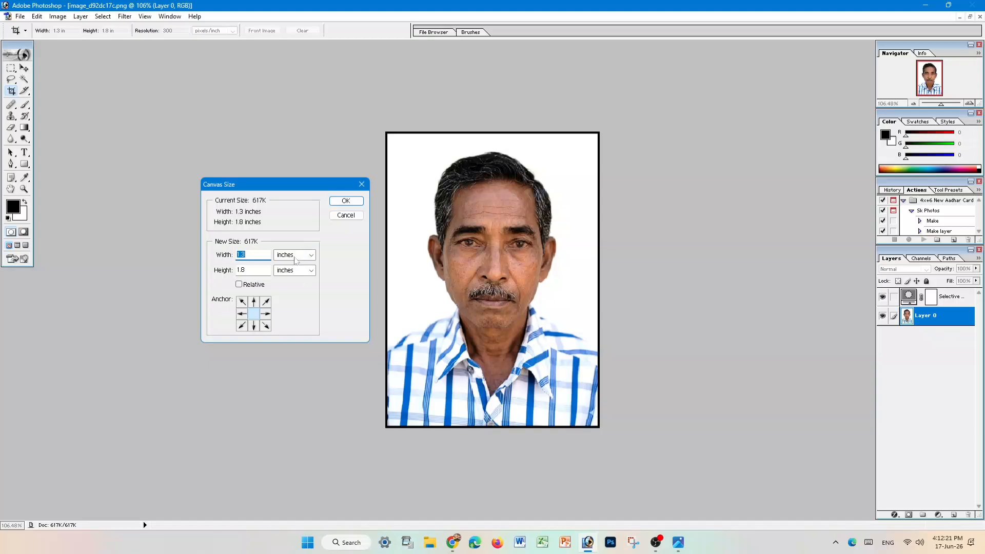
left_click(247, 255)
key("BackSpace")
type("5")
key("Tab")
type("2")
left_click(344, 201)
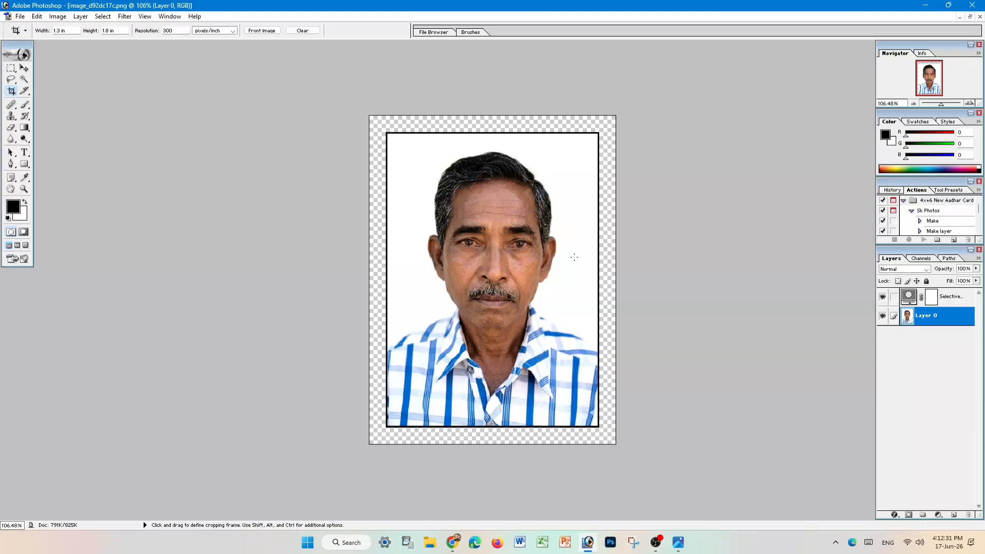
Define the bordered portrait with its transparent margin as a pattern, keeping the name image_d92dc17c.png
left_click(36, 16)
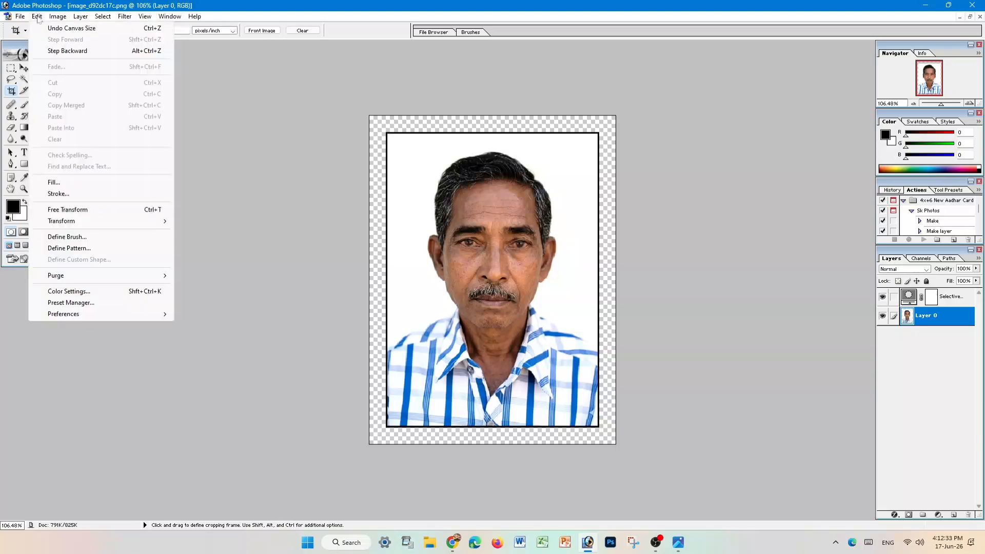
left_click(91, 249)
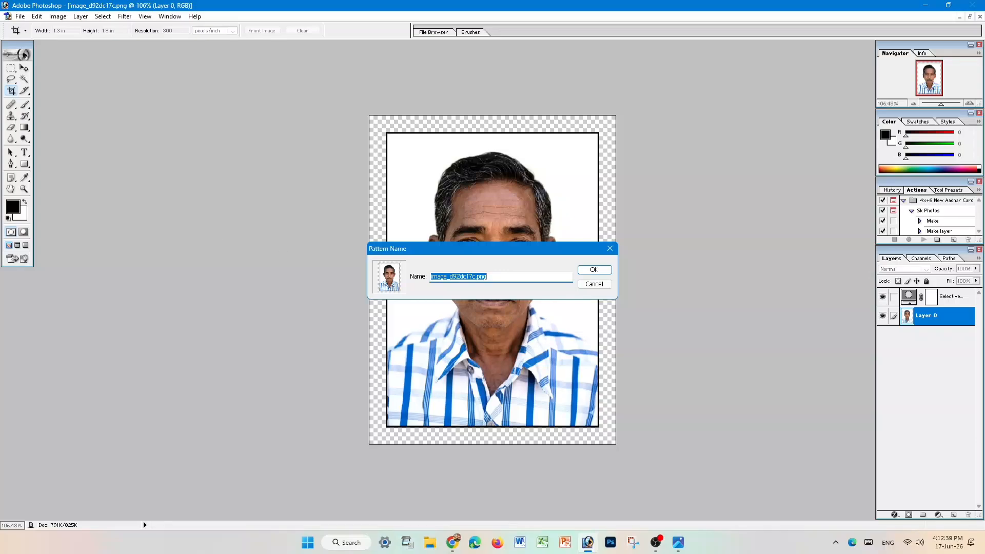
left_click(585, 271)
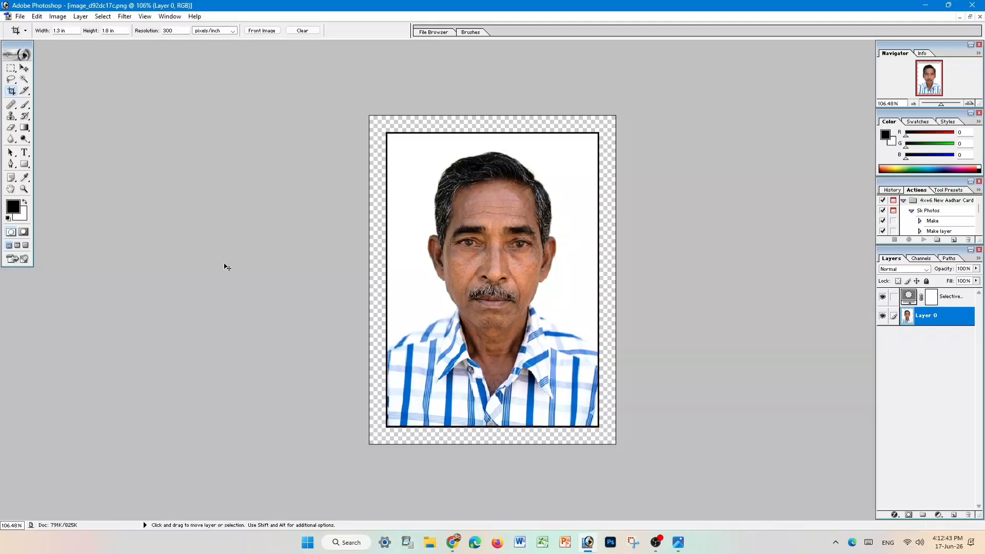
Create a new white RGB document 6 inches wide and 4 inches high at 300 pixels/inch
left_click(21, 17)
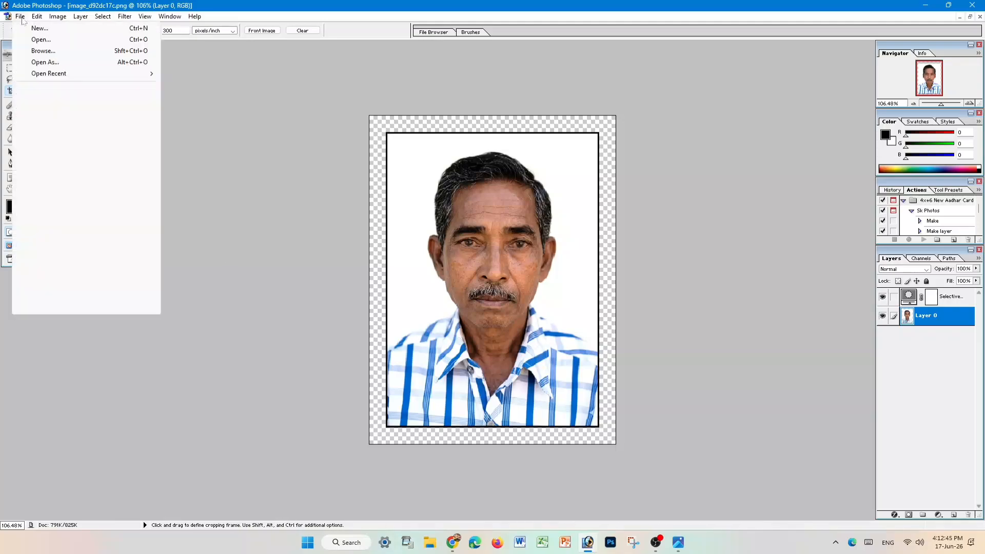
left_click(34, 28)
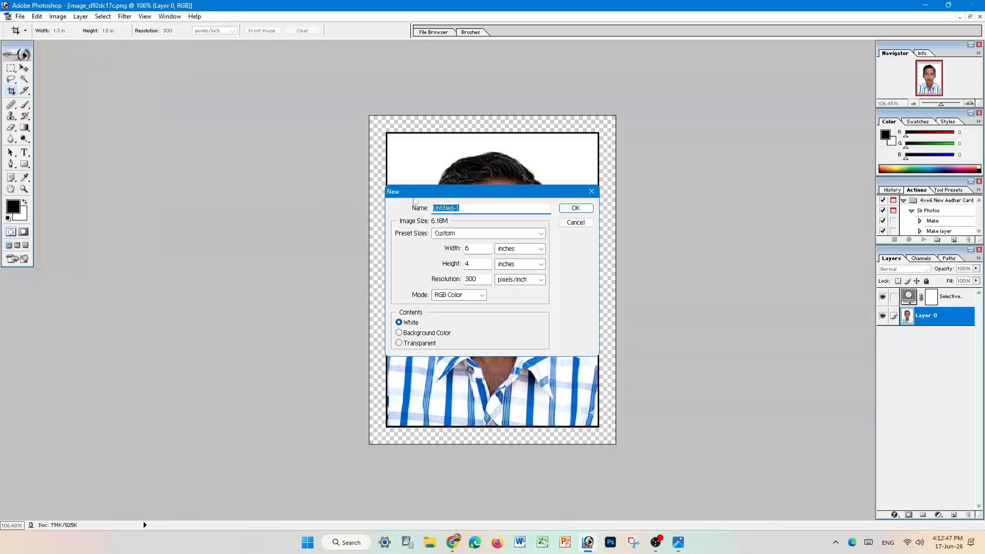
left_click(458, 234)
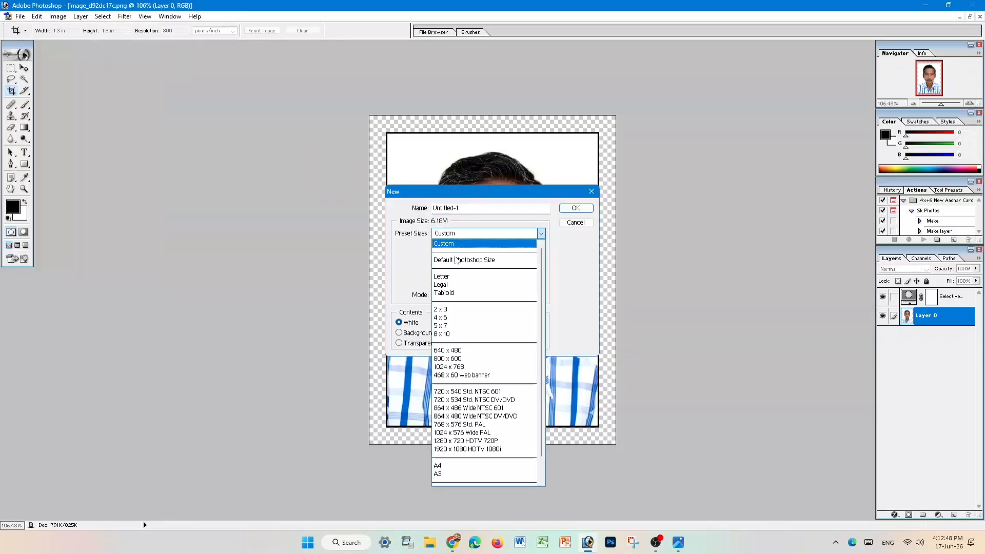
left_click(463, 319)
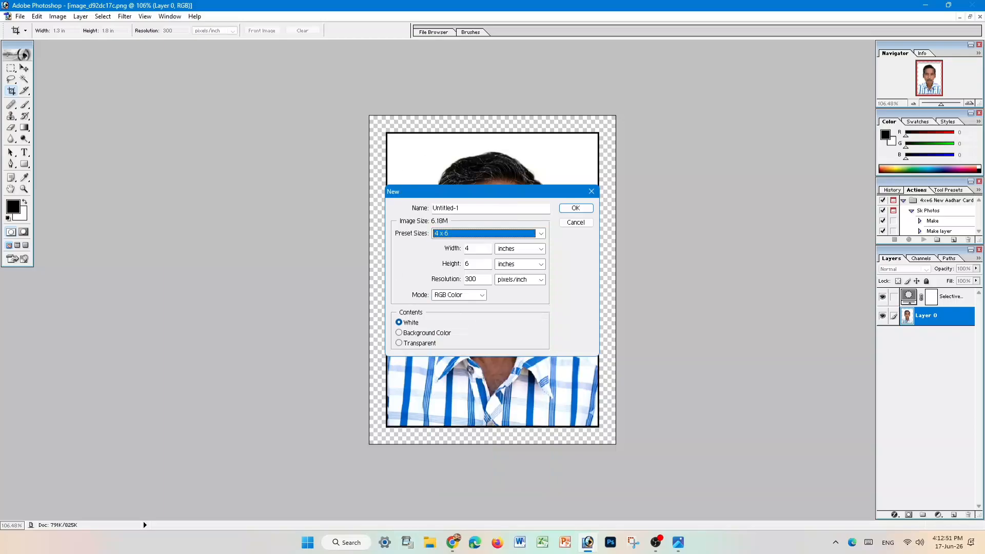
key("Tab")
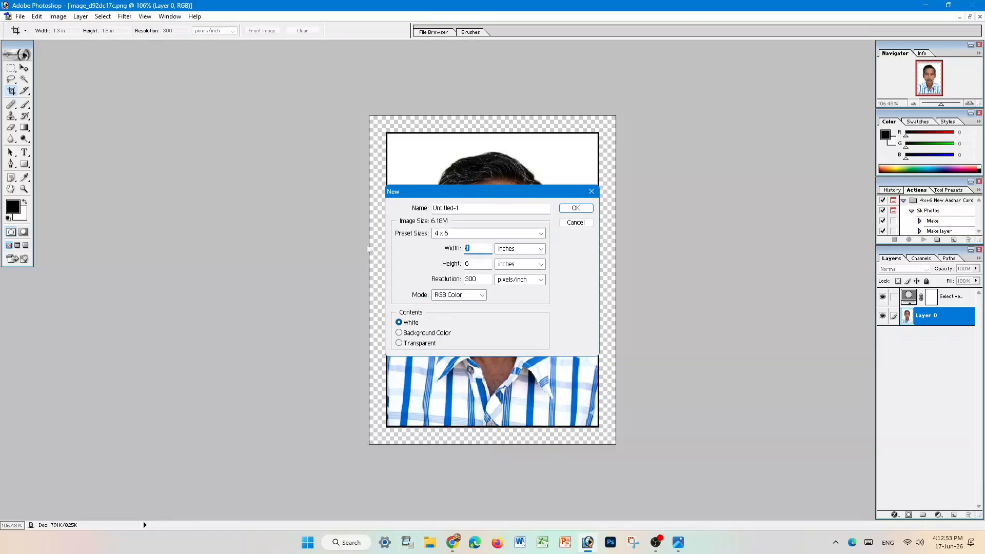
type("6")
key("Tab")
type("4")
left_click(573, 208)
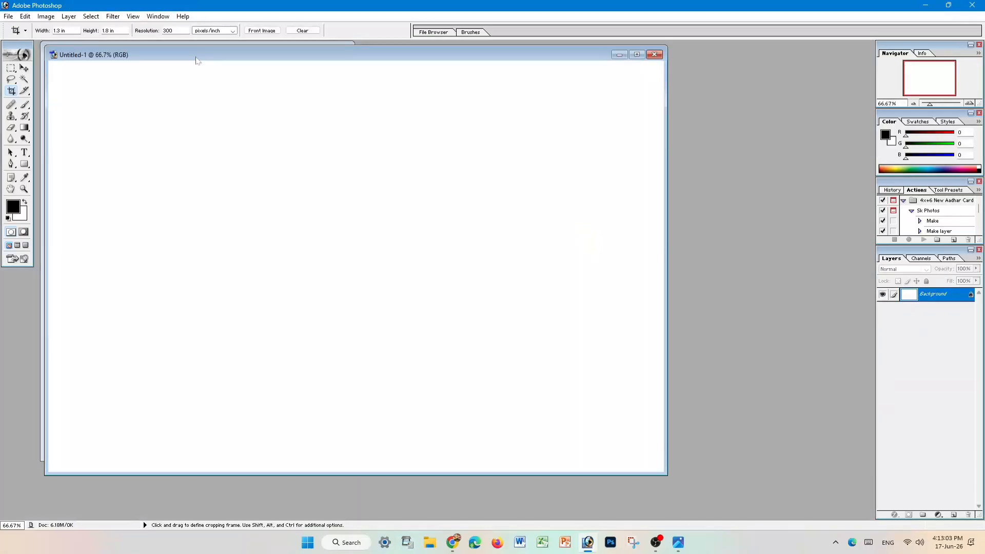
Fill the blank 6 × 4 inch document with the custom pattern of the bordered portrait in Normal mode at 100% opacity
left_click_drag(198, 57, 238, 65)
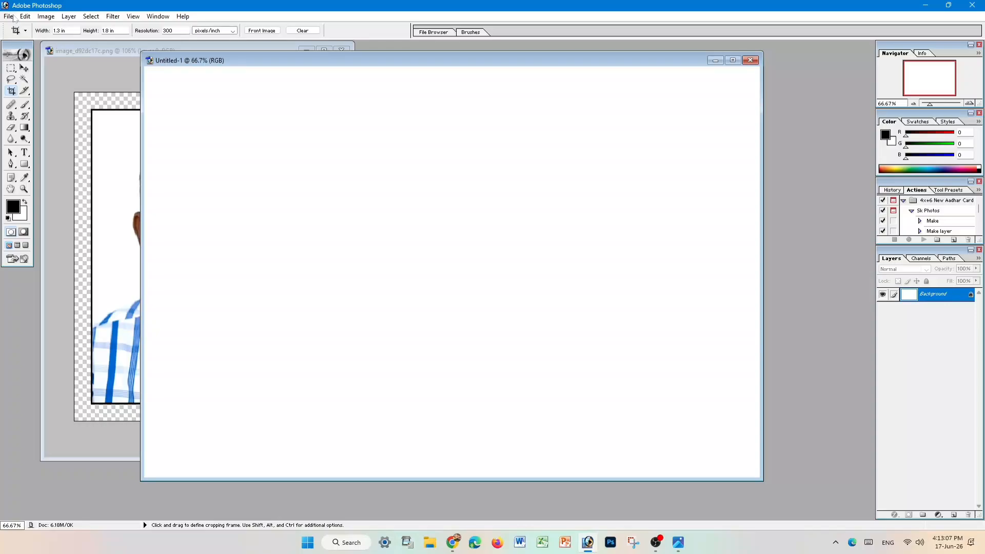
left_click(29, 18)
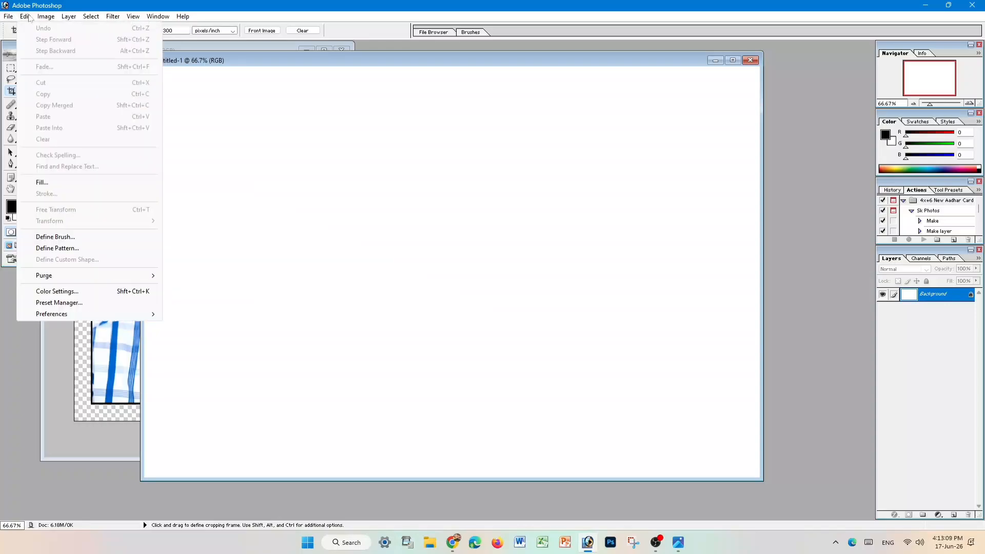
left_click(82, 187)
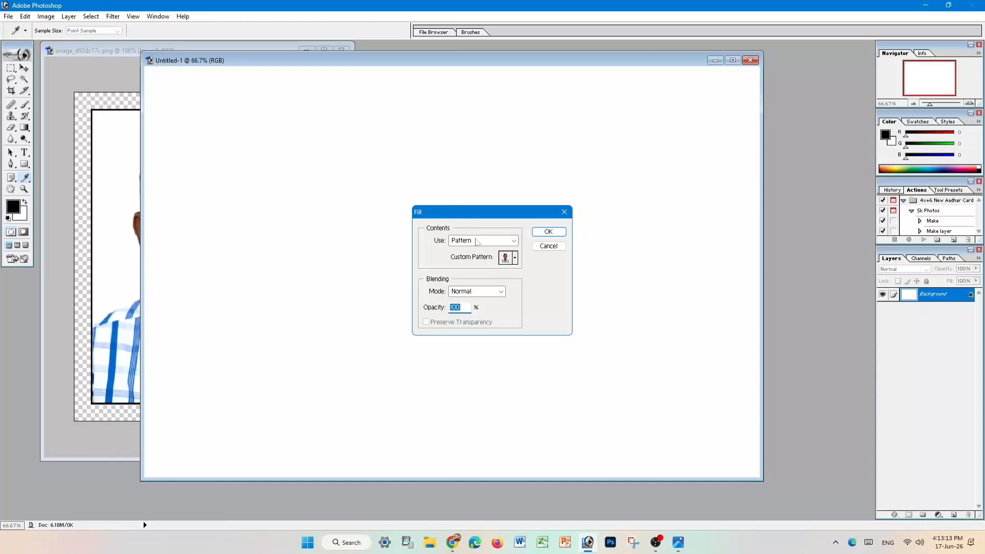
left_click(515, 258)
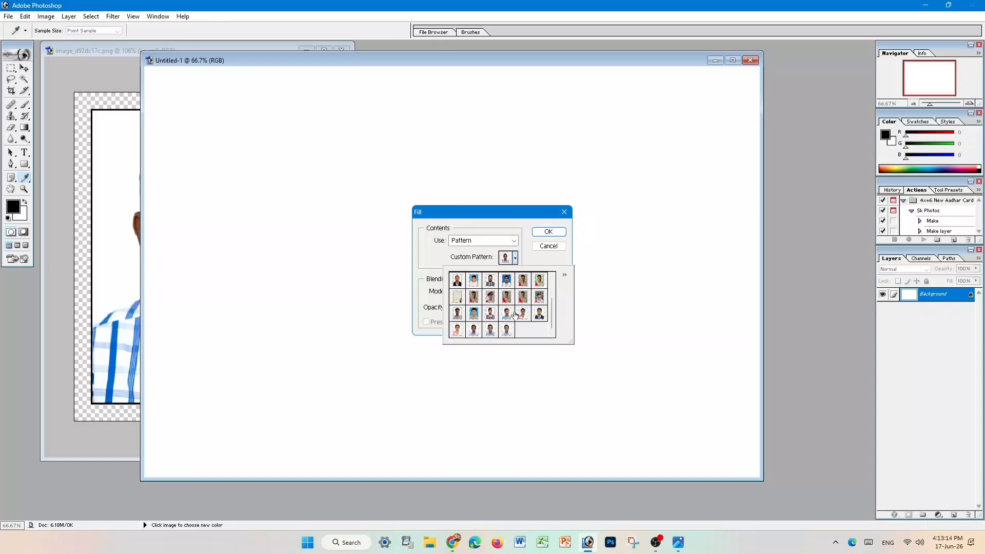
left_click(475, 329)
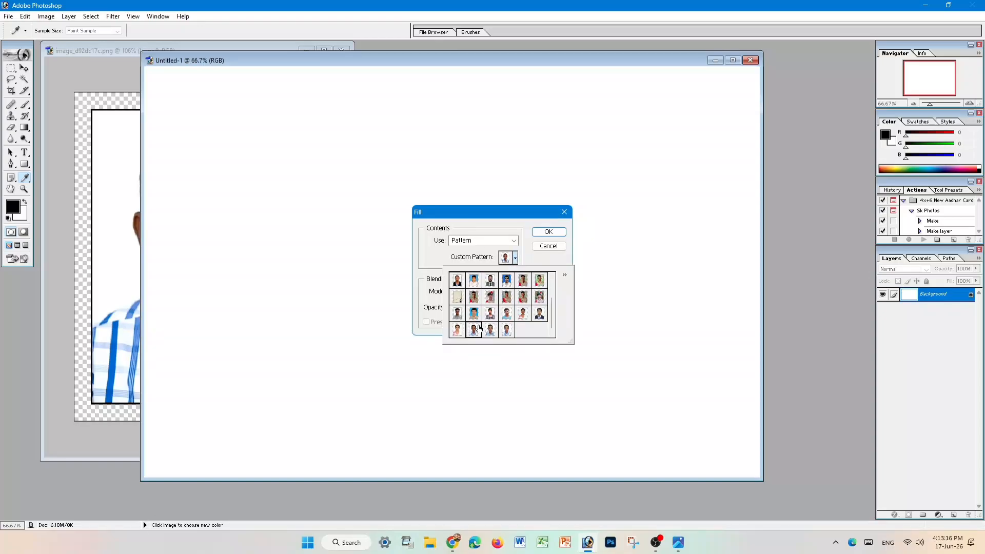
left_click(543, 235)
left_click(543, 235)
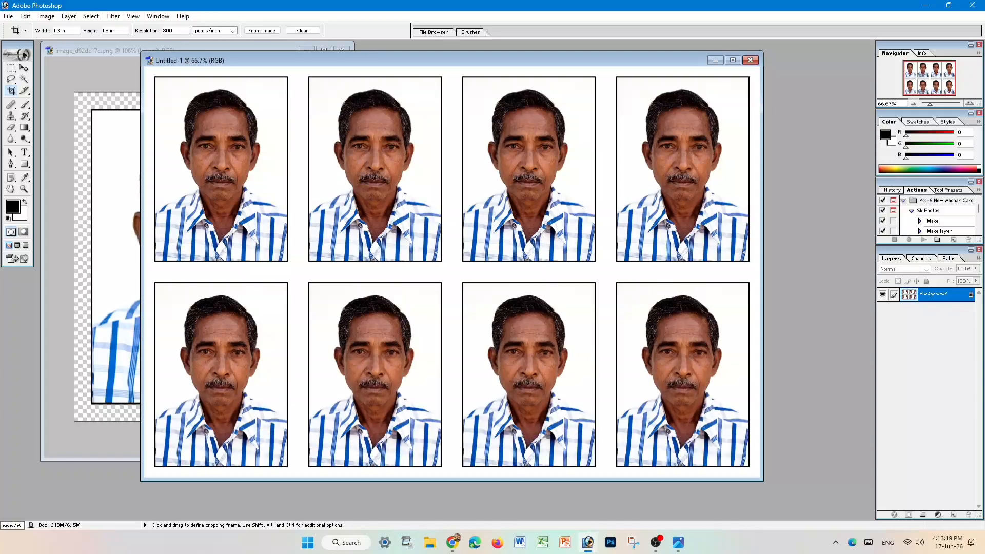